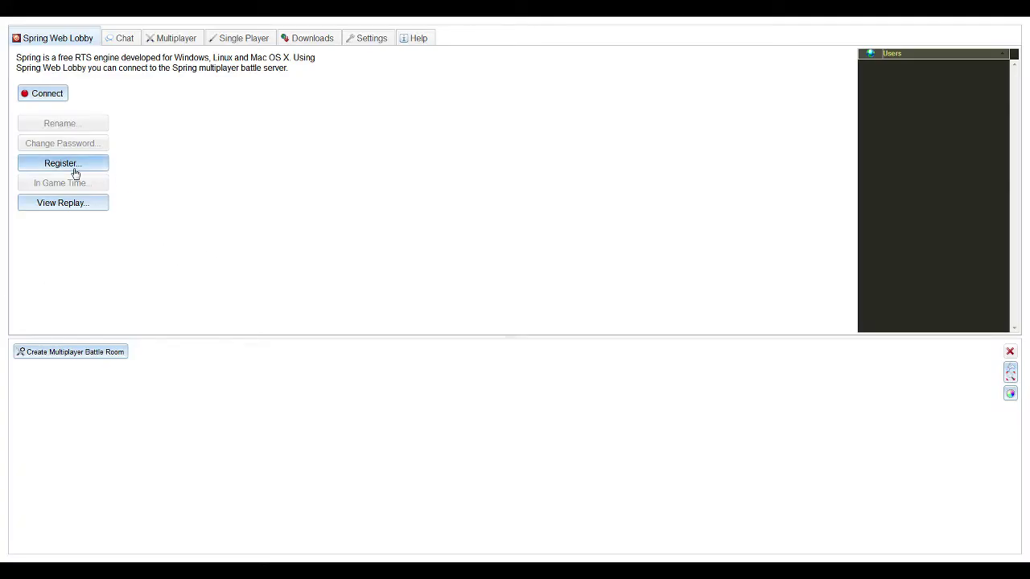
- In the login form, enter an account name with underscores instead of spaces, plus a trial password
left_click(74, 173)
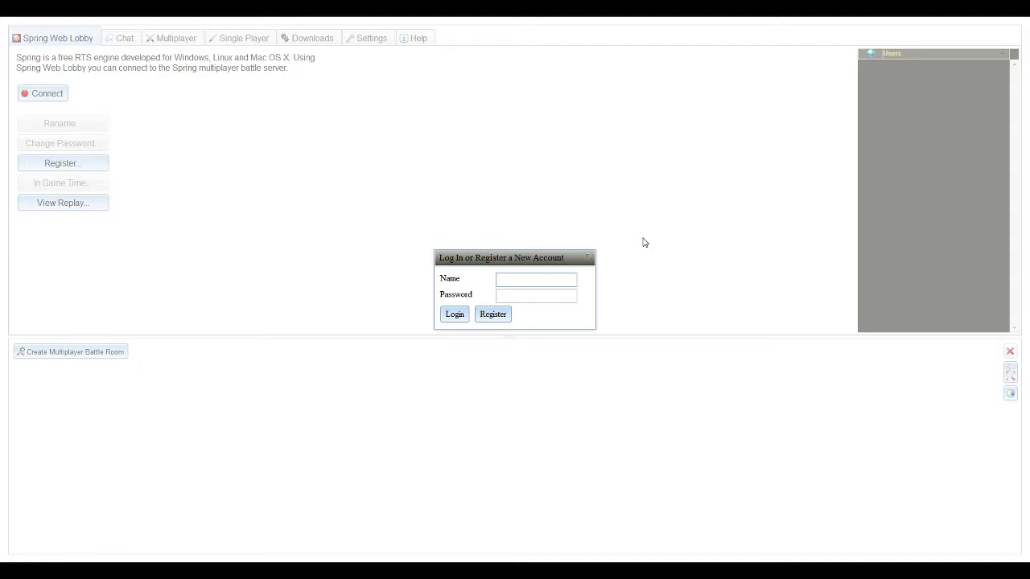
type("Claris ")
type("the Do")
type("gCow")
key("BackSpace")
type("_")
key("BackSpace")
type("_")
left_click(550, 296)
type("abc")
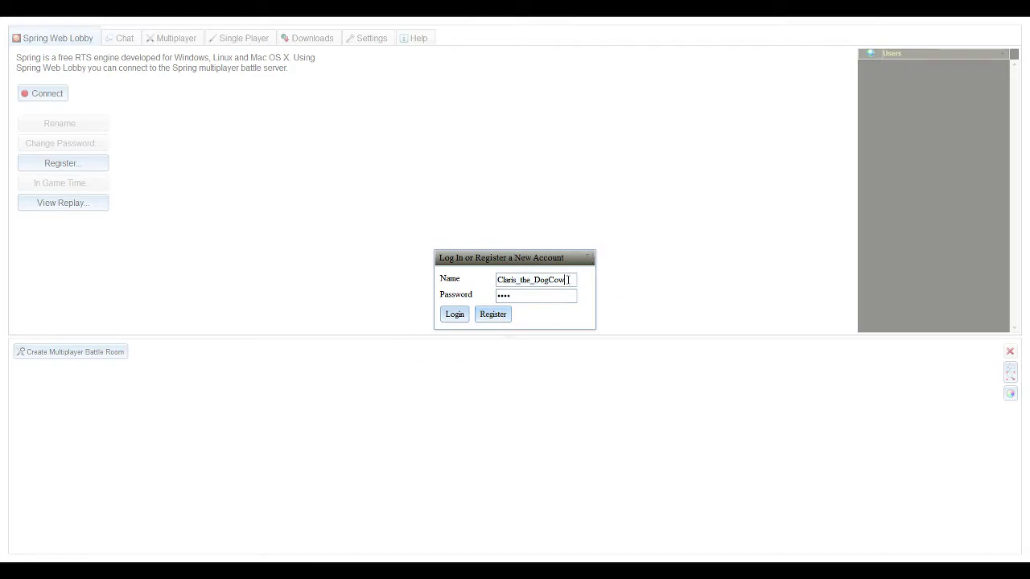
- Replace the name with the real account name and retype the account password
left_click_drag(564, 280, 444, 280)
type("Shadowfury333")
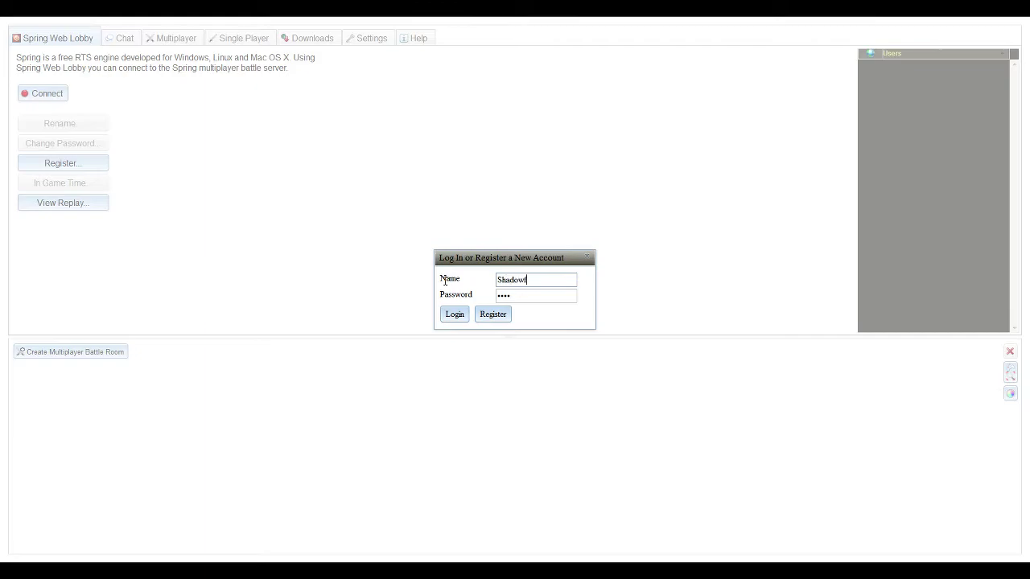
key("Tab")
type("*******")
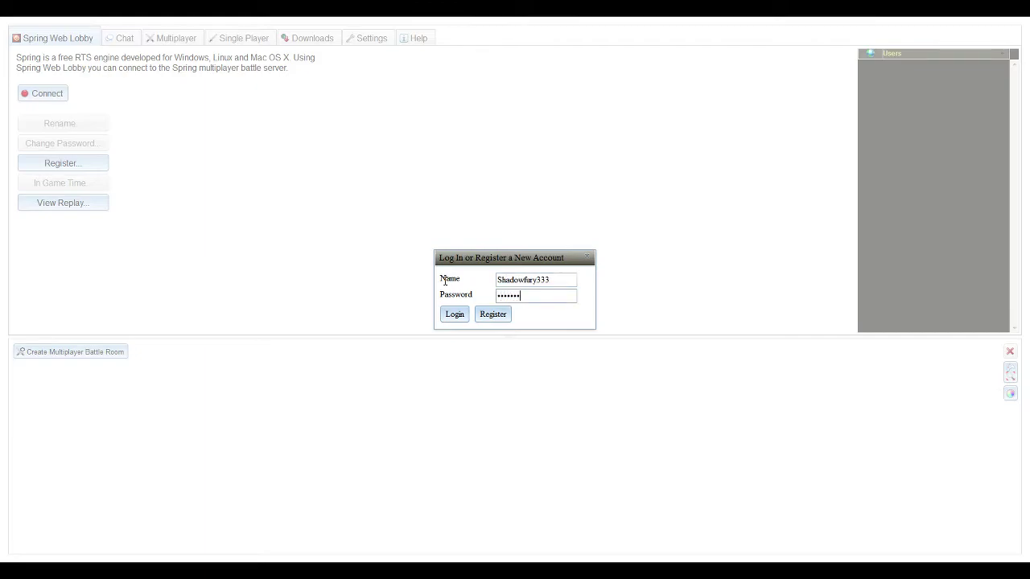
type("***********")
- Log in, then view the users of the EvolutionRTS, Dedicated Host 1 and cursed autohost battles
left_click(453, 314)
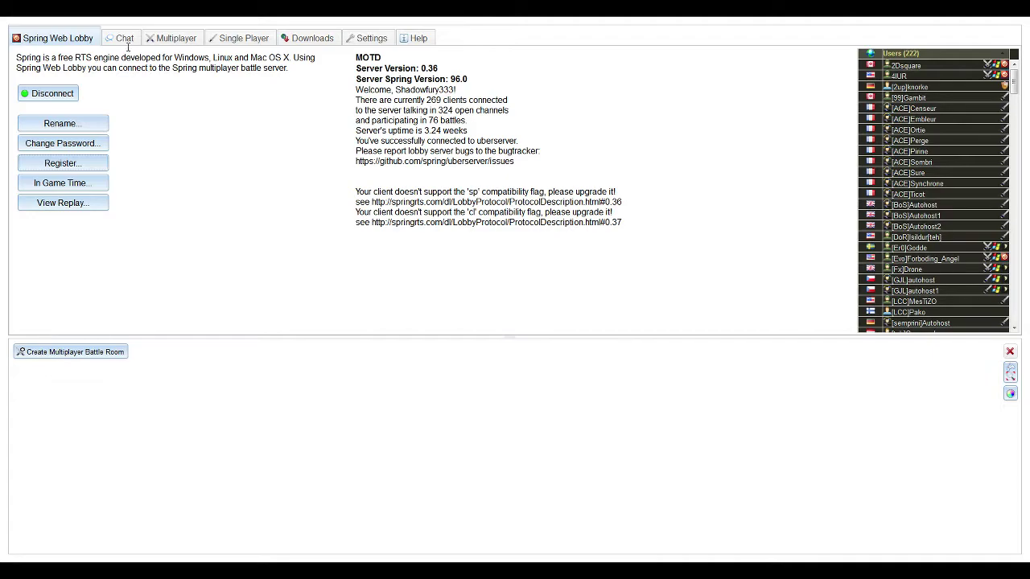
left_click(169, 40)
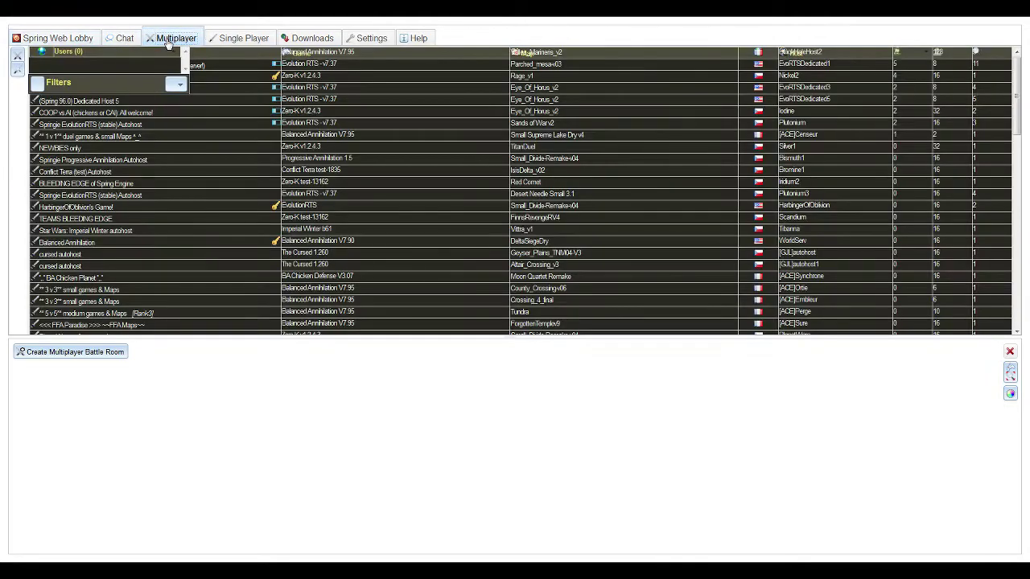
left_click(322, 131)
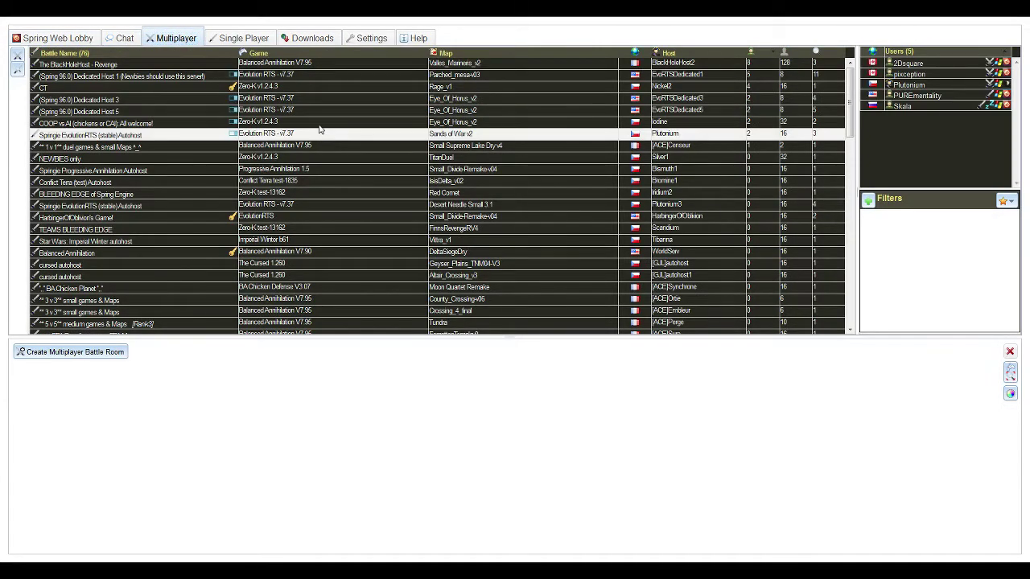
left_click(305, 75)
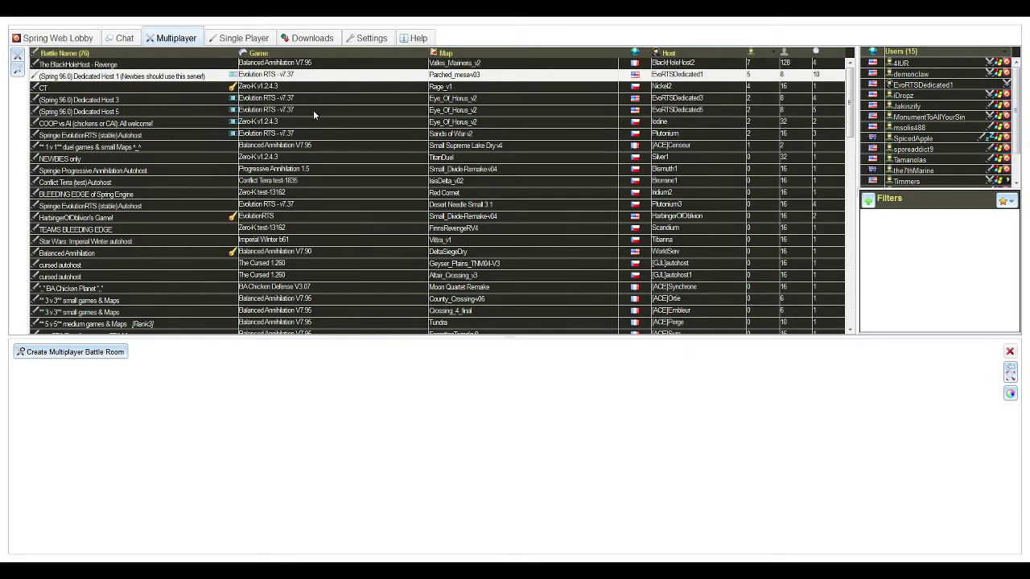
left_click(319, 267)
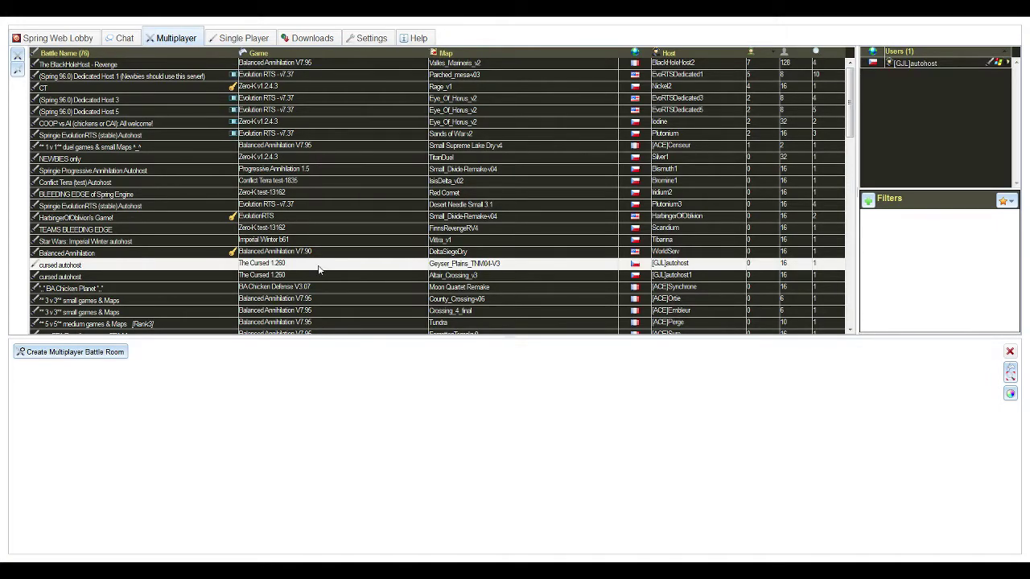
- Join the cursed autohost battle from the Multiplayer list
double_click(318, 268)
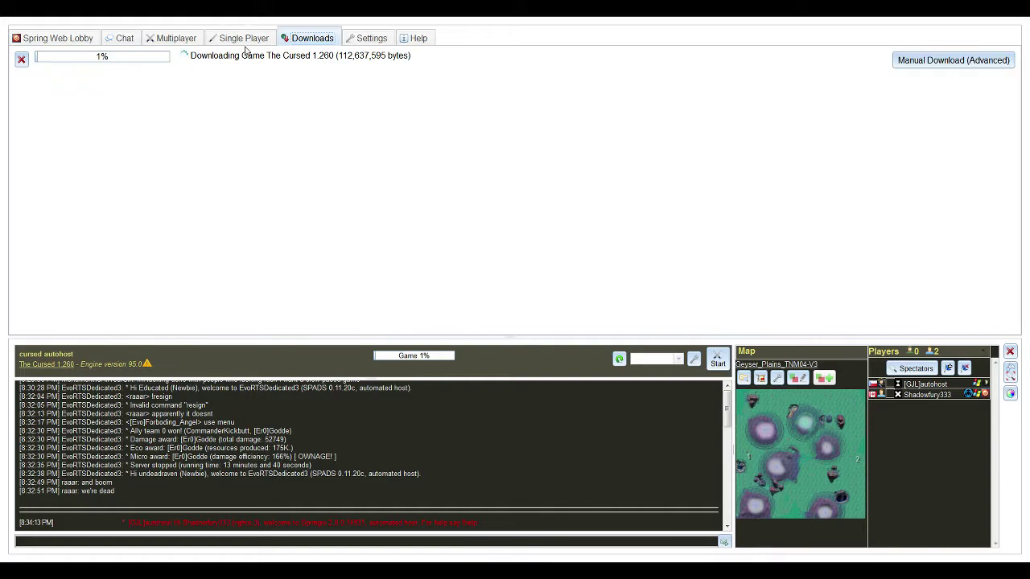
- Check The Cursed 1.260 download progress, then add a Team 1 group beside Spectators
left_click(175, 38)
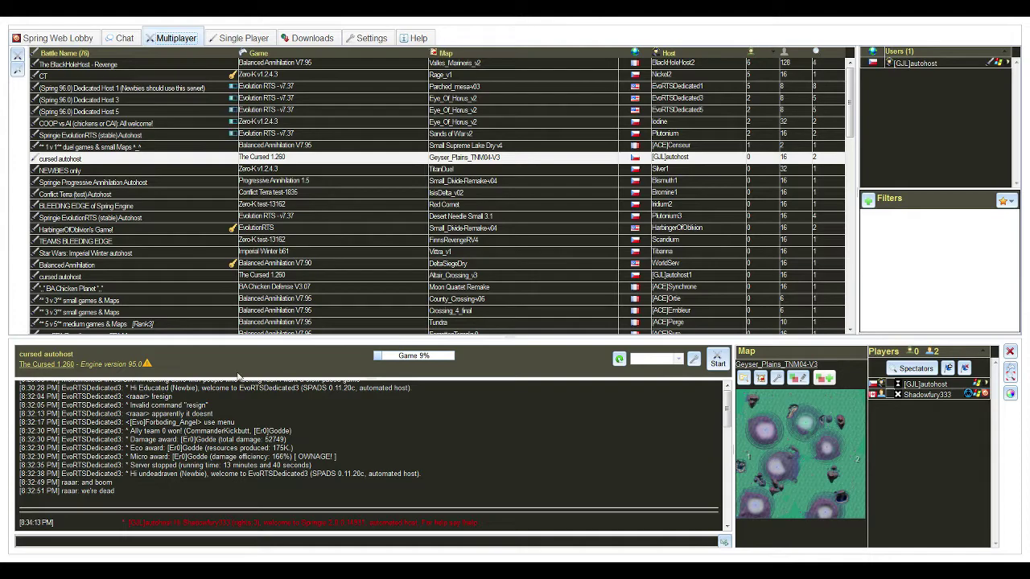
left_click(313, 40)
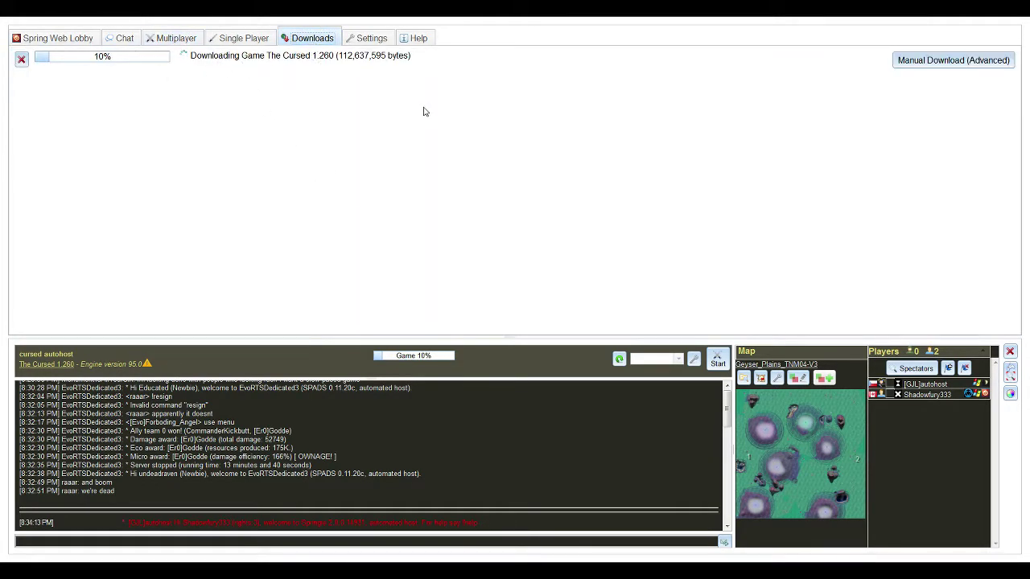
left_click(183, 42)
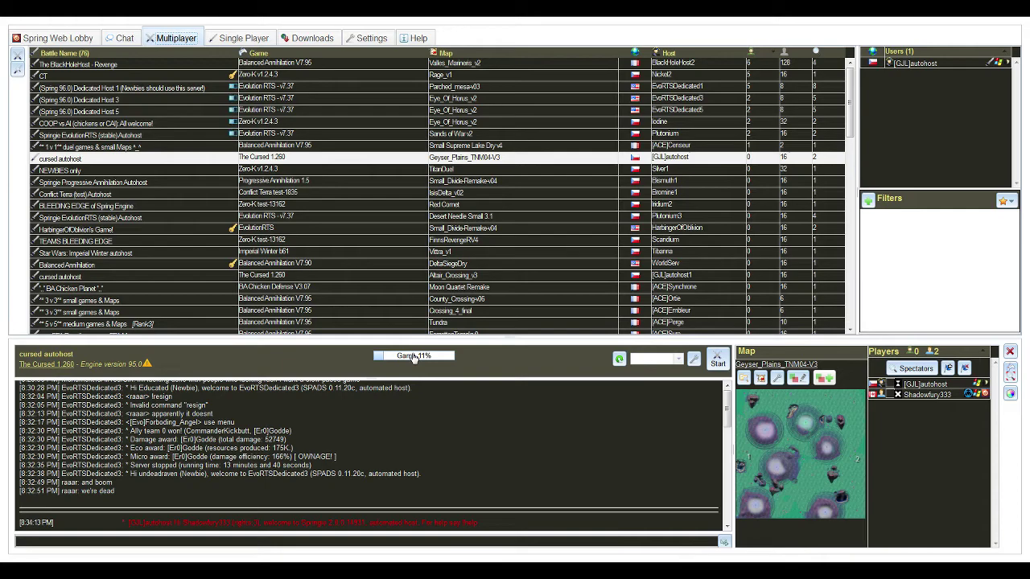
left_click(948, 368)
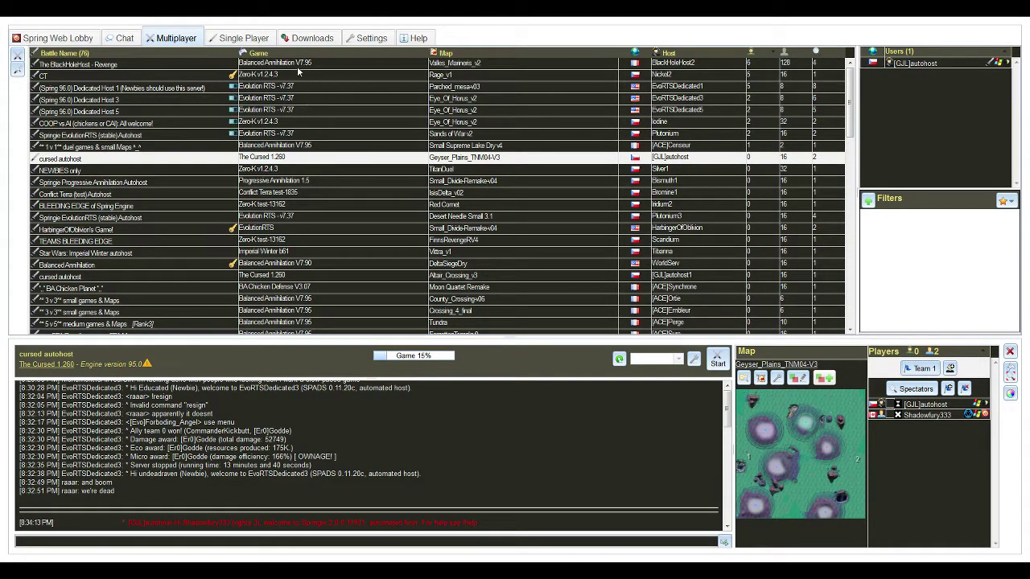
- Switch to the EvolutionRTS battle on Desert Needle Small 3.1, add Team 1, and check downloads
left_click(302, 215)
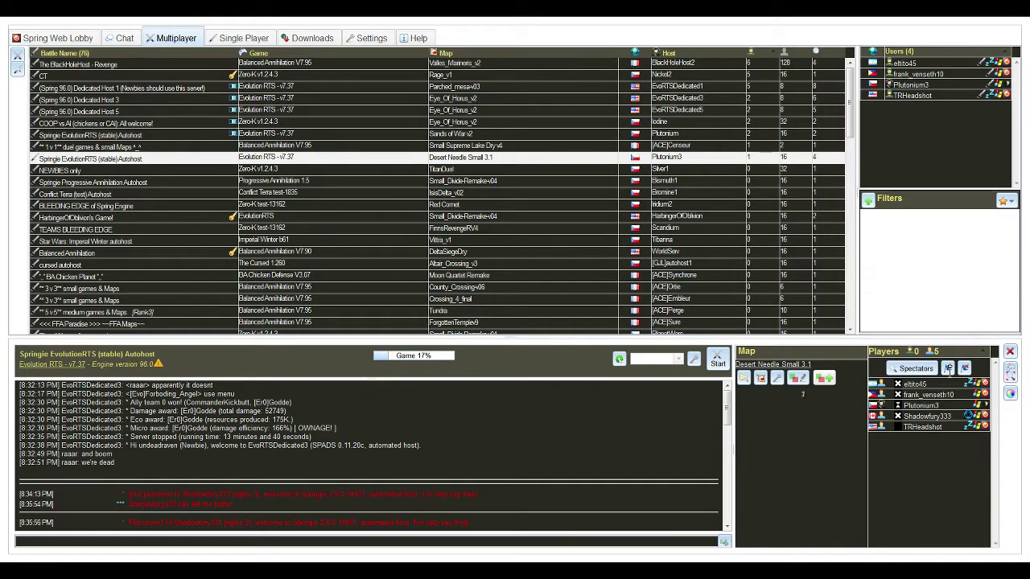
left_click(948, 370)
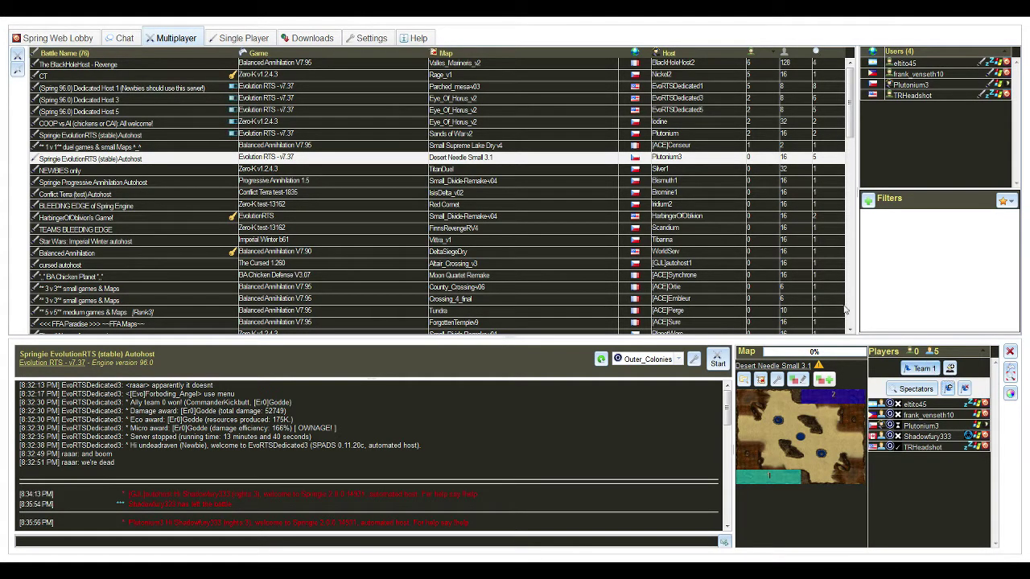
left_click(309, 39)
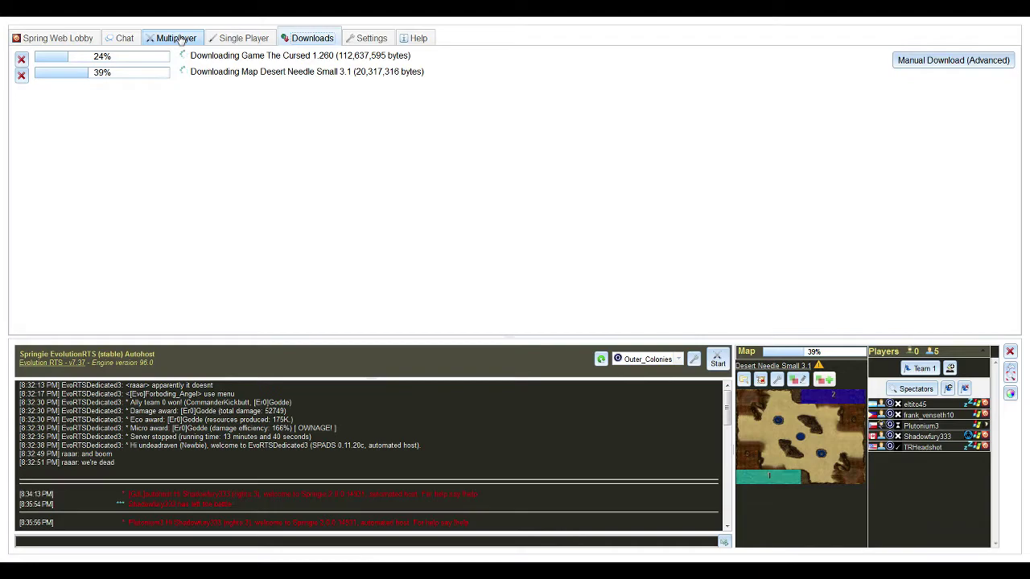
- Wait until the Desert Needle Small 3.1 map download hits 100%, ending on the battle list
left_click(180, 41)
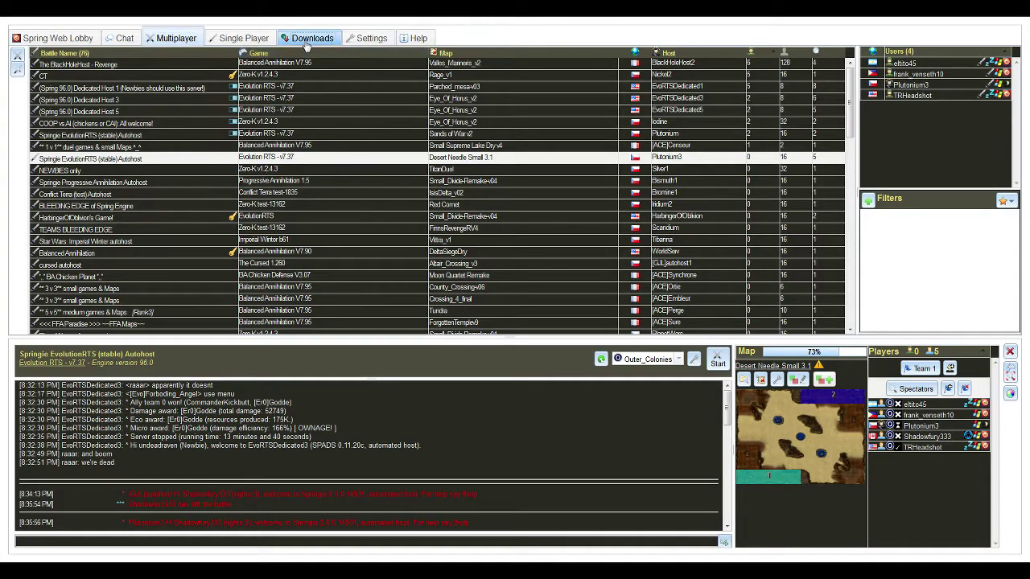
left_click(312, 38)
left_click(176, 39)
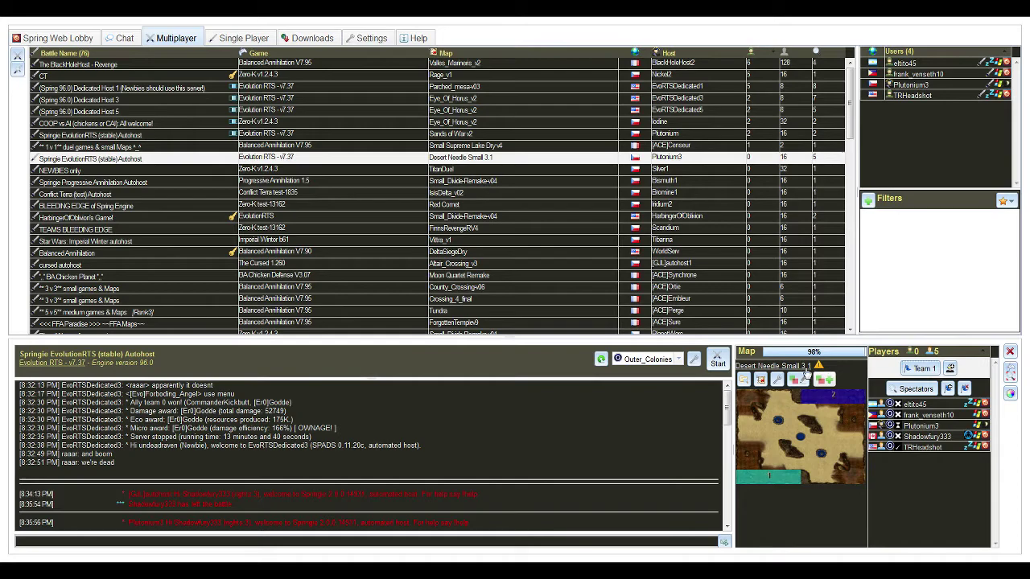
- Move into Team 1 and add a Survival Spawner: Very Easy AI bot on Team 2
left_click(922, 369)
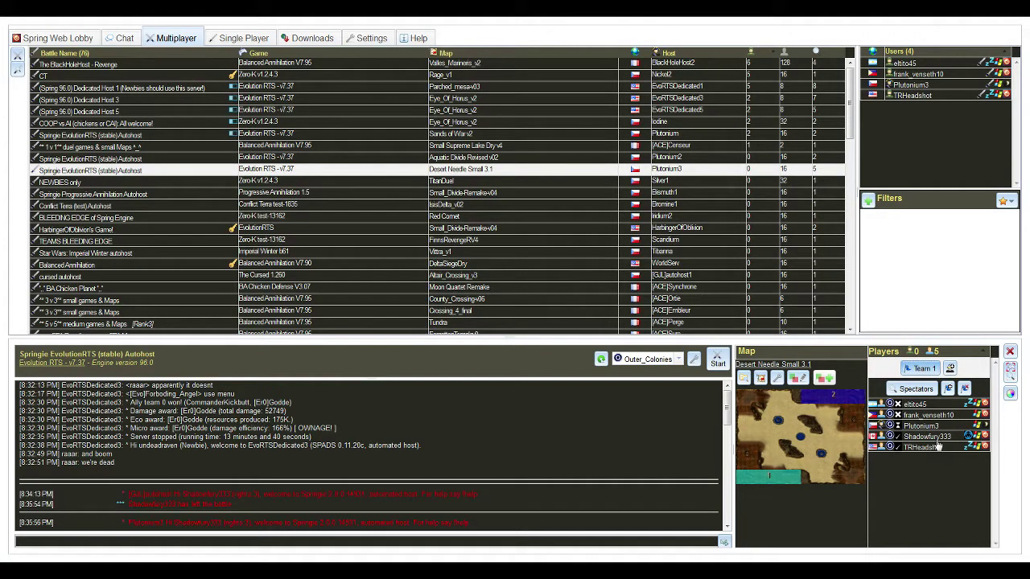
left_click(950, 368)
left_click(556, 261)
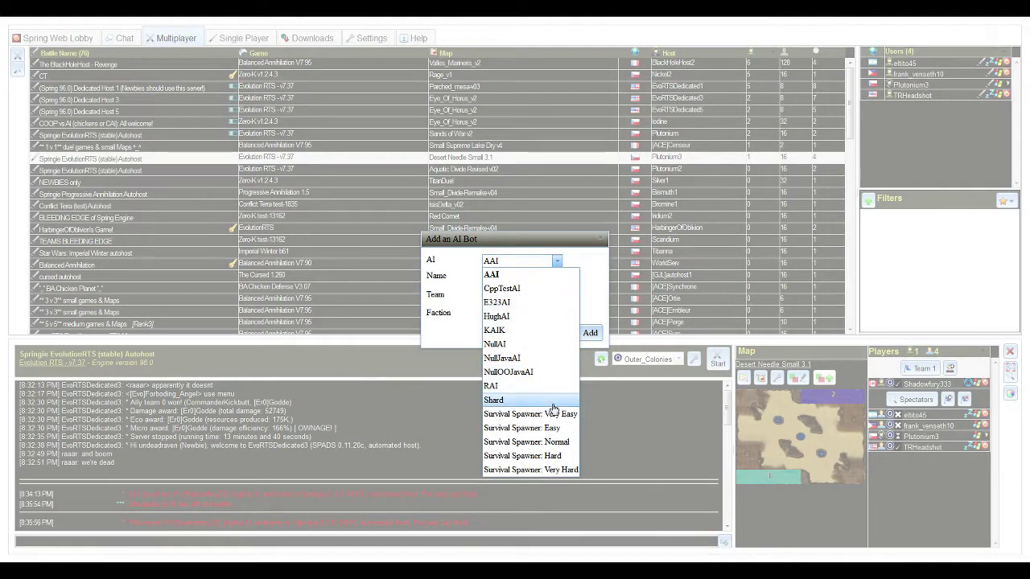
left_click(494, 399)
left_click(556, 261)
left_click(543, 414)
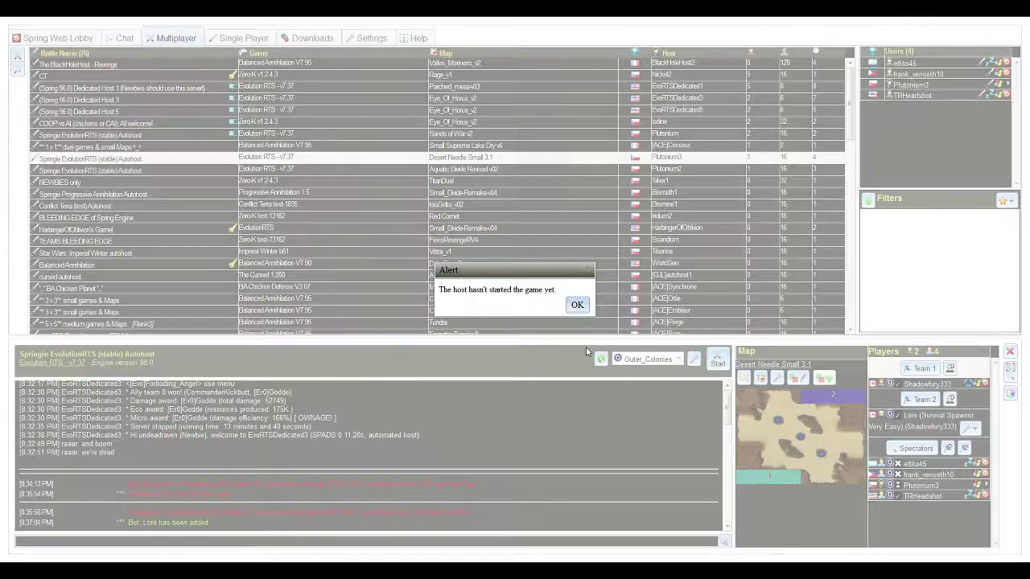
- Dismiss the host-not-started alerts, send !start in battle chat, and confirm launching the game
left_click(576, 304)
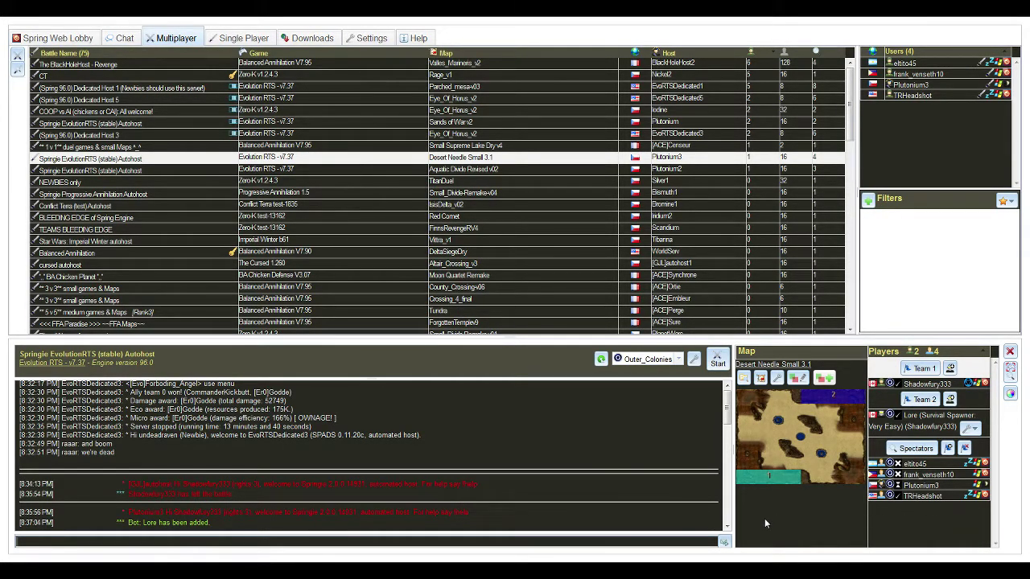
left_click(719, 357)
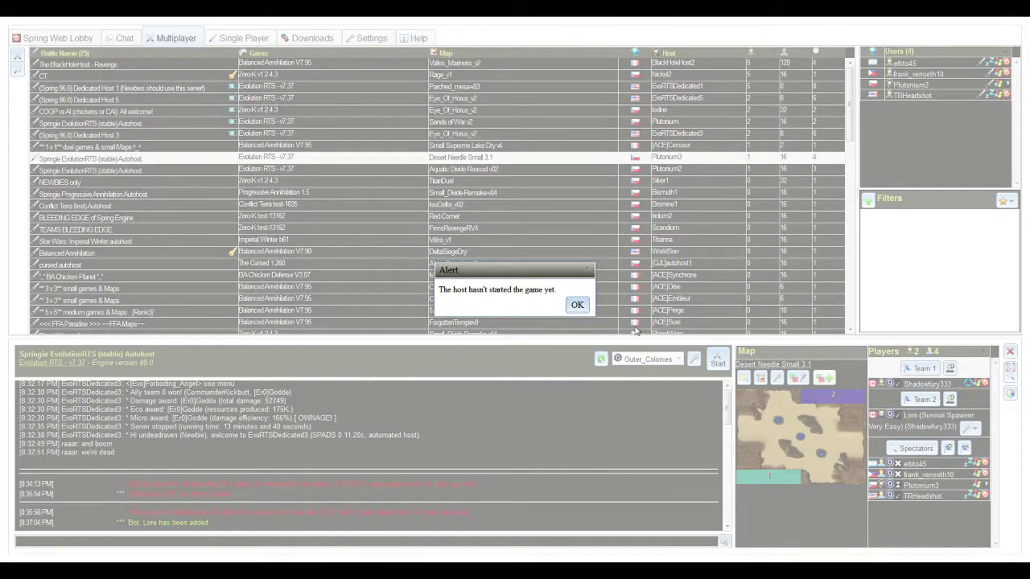
left_click(577, 304)
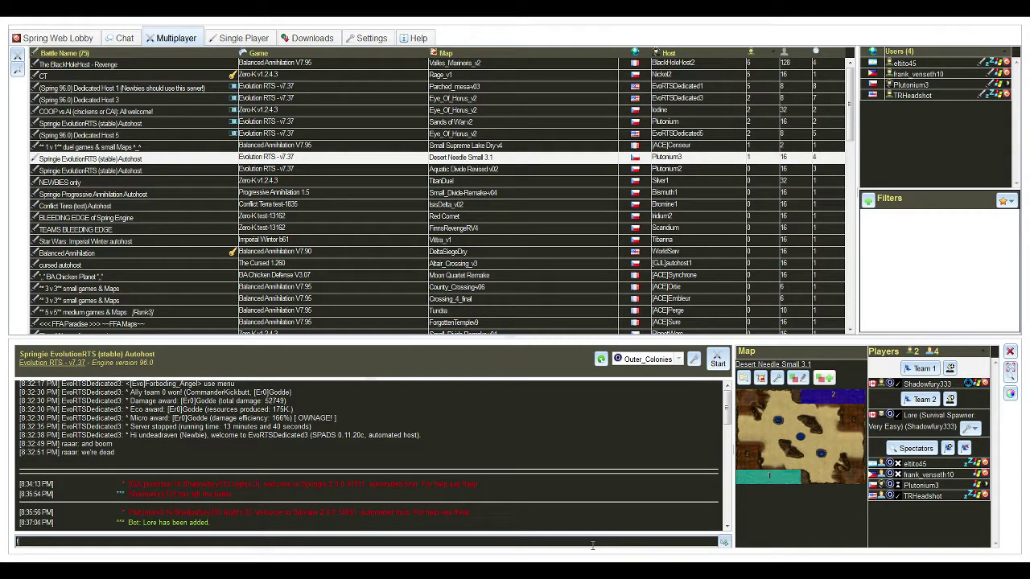
left_click(372, 542)
type("!boss")
key("BackSpace")
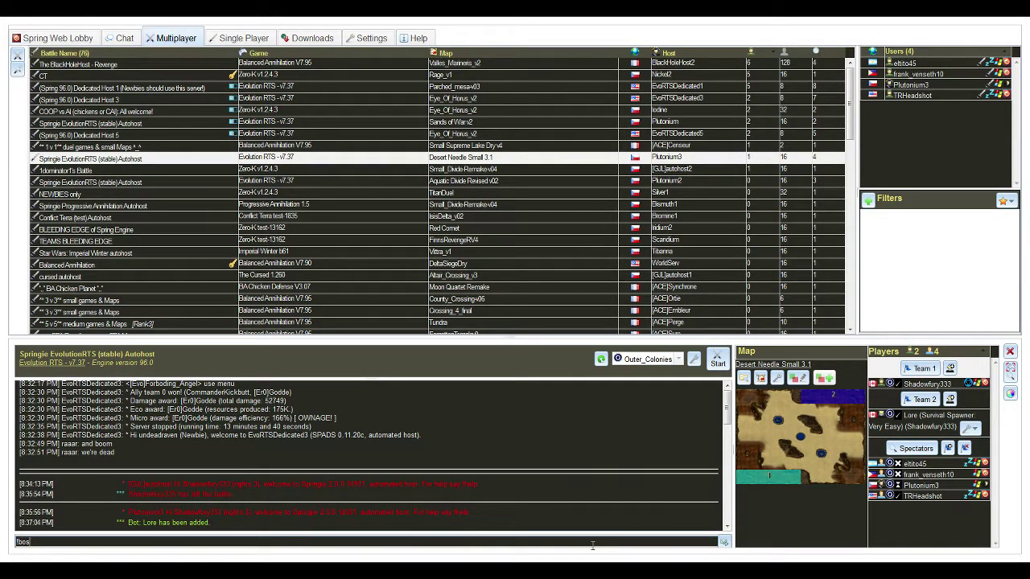
key("BackSpace")
key("BackSpace")
key("BackSpace")
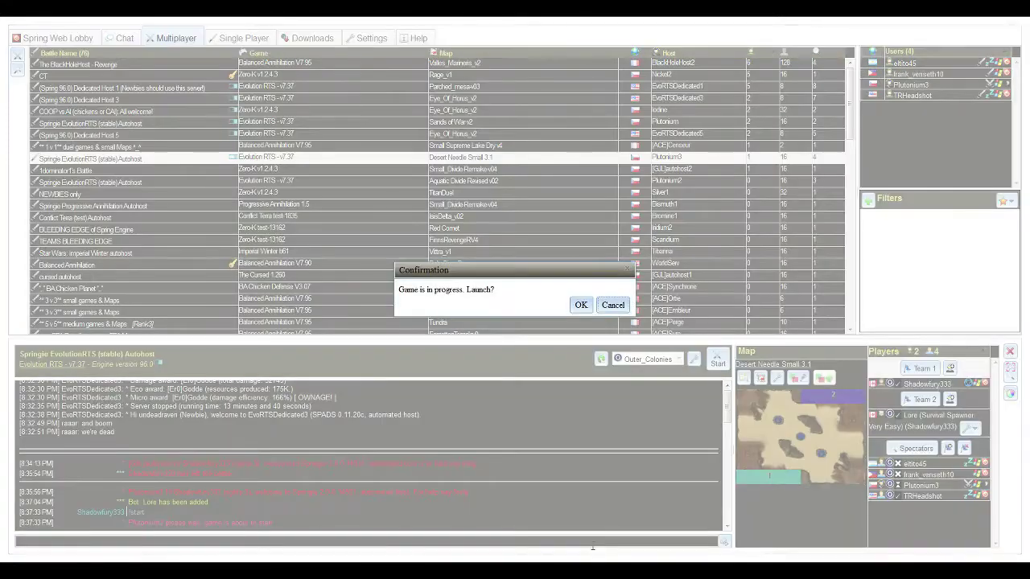
left_click(580, 304)
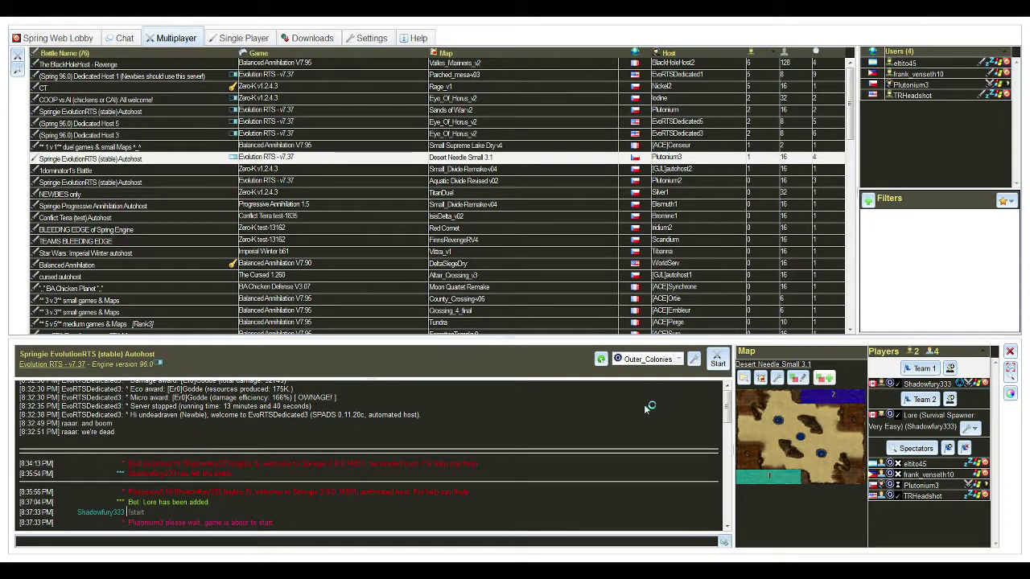